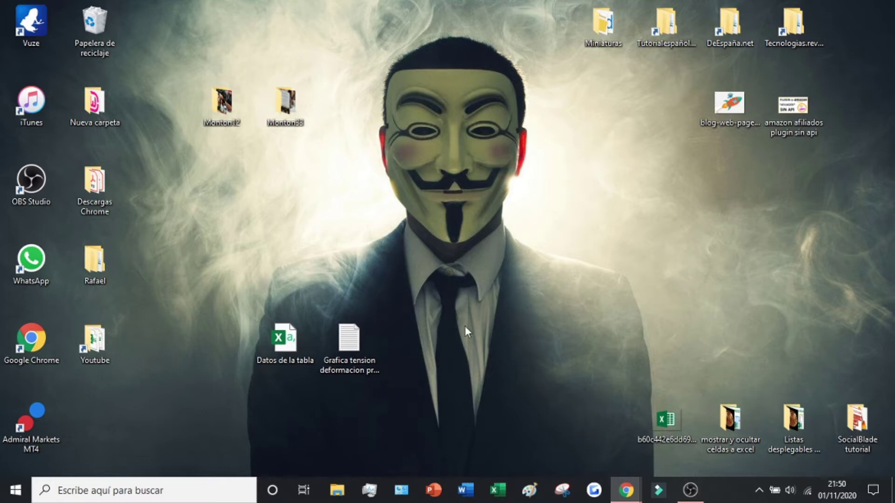
Step: Glance at the tension-deformation text file in Notepad, then open the Datos de la tabla workbook
{"action": "double_click", "coordinate": [365, 349]}
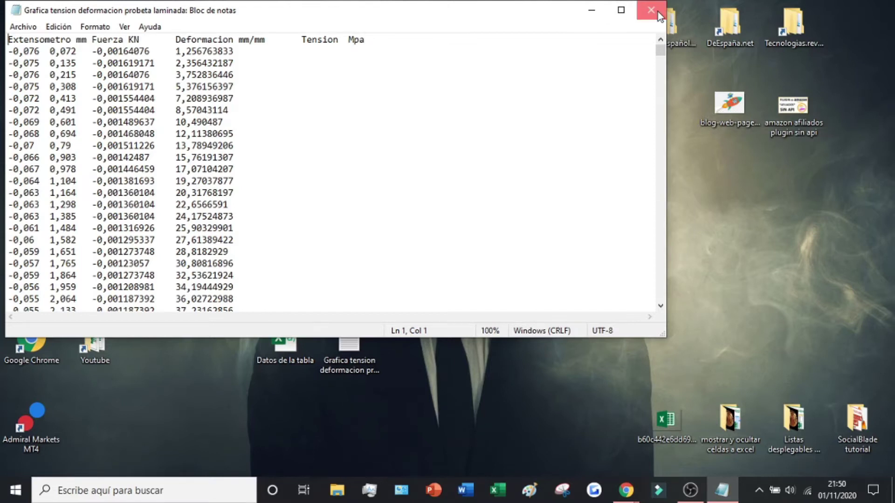
{"action": "left_click", "coordinate": [658, 8]}
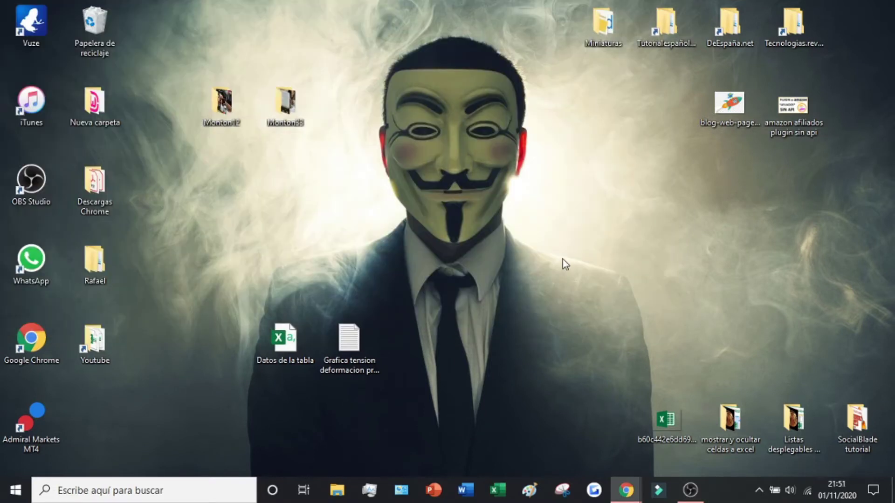
{"action": "double_click", "coordinate": [297, 339]}
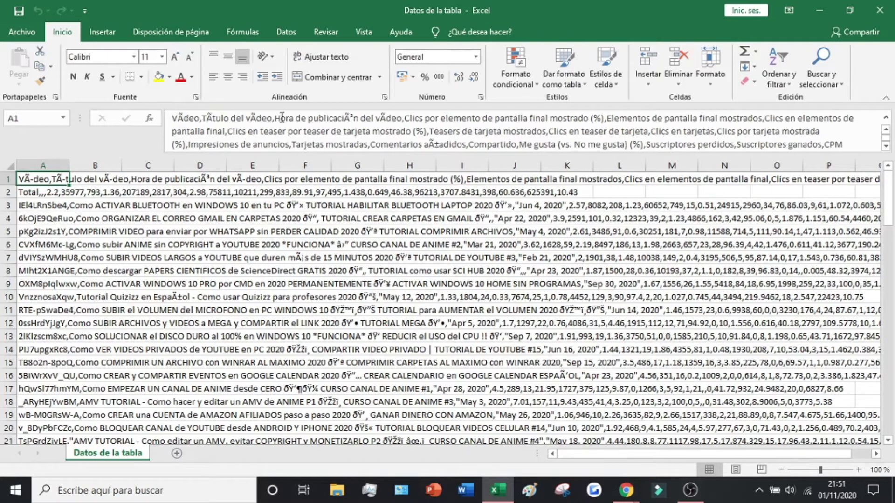
Step: Inspect the Total row and empty column B, then try wrapping column A's text and undo it
{"action": "left_click", "coordinate": [58, 192]}
{"action": "left_click", "coordinate": [65, 176]}
{"action": "left_click", "coordinate": [75, 179]}
{"action": "left_click", "coordinate": [99, 192]}
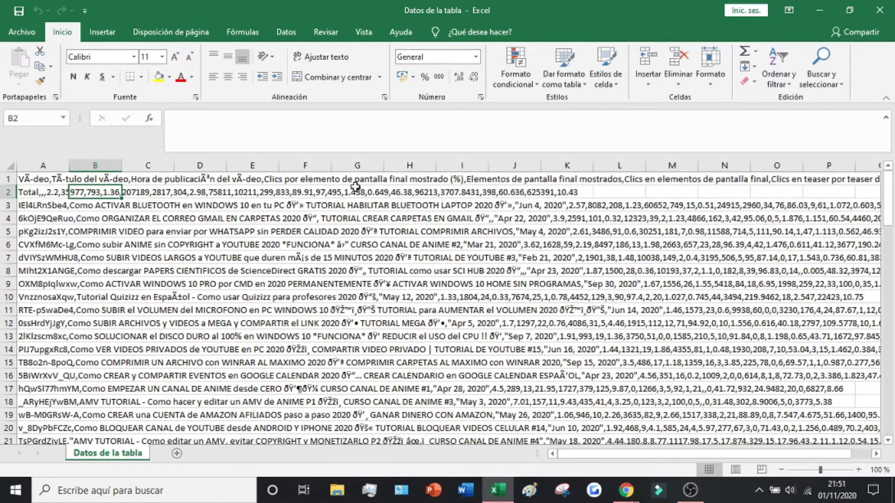
{"action": "left_click", "coordinate": [57, 161]}
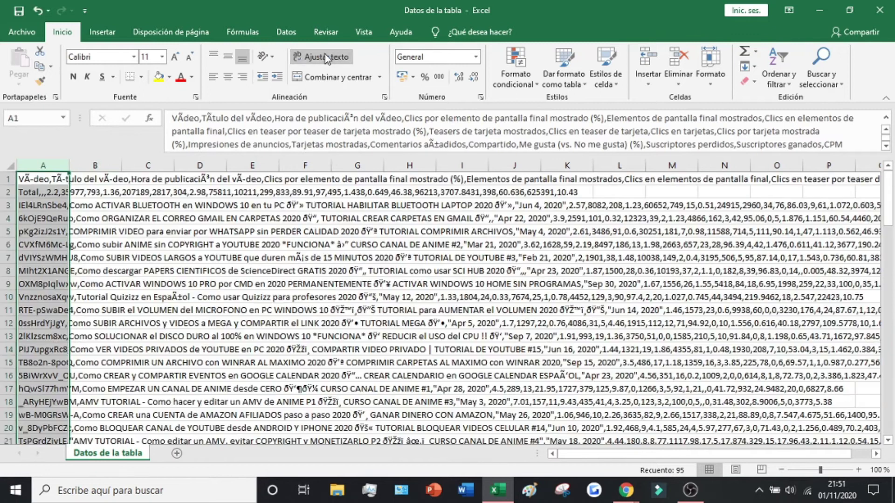
{"action": "left_click", "coordinate": [325, 54]}
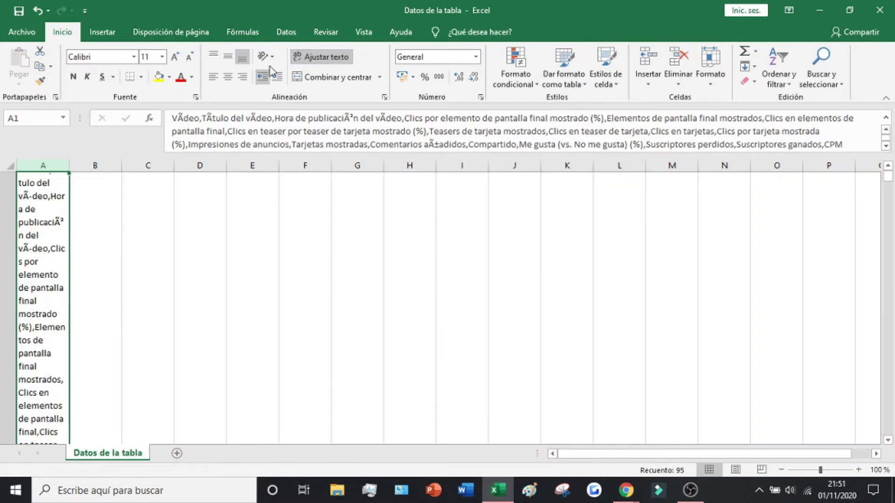
{"action": "left_click", "coordinate": [311, 57]}
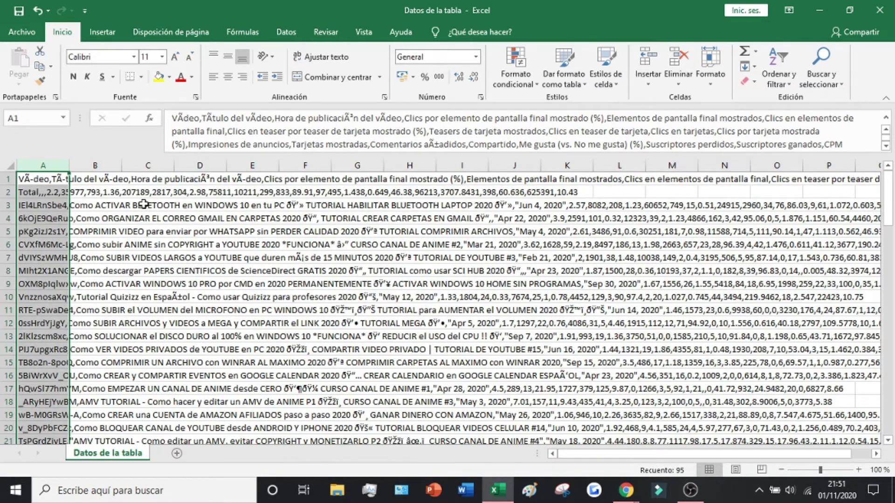
Step: Check a few video rows including row 18, reselect column A, and show the Datos tools
{"action": "left_click", "coordinate": [55, 335]}
{"action": "left_click", "coordinate": [38, 406]}
{"action": "left_click", "coordinate": [49, 163]}
{"action": "left_click", "coordinate": [281, 34]}
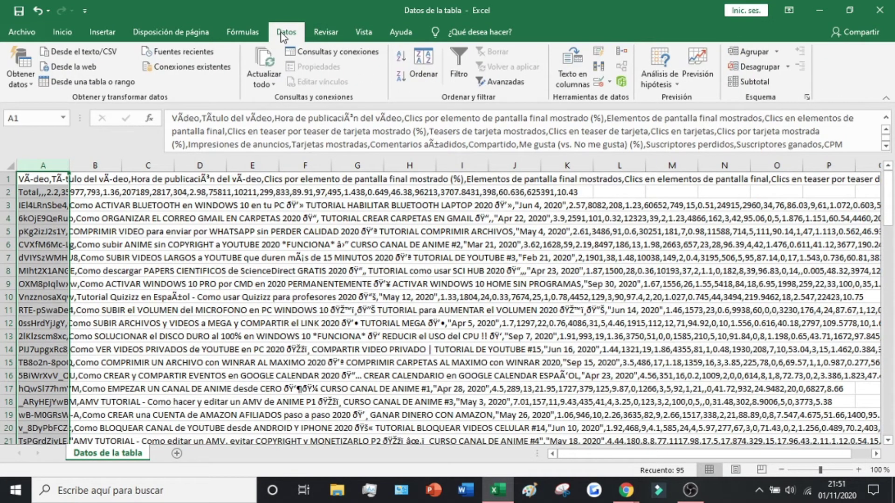
Step: Start Text to Columns on column A as delimited data with comma as the separator
{"action": "left_click", "coordinate": [580, 65]}
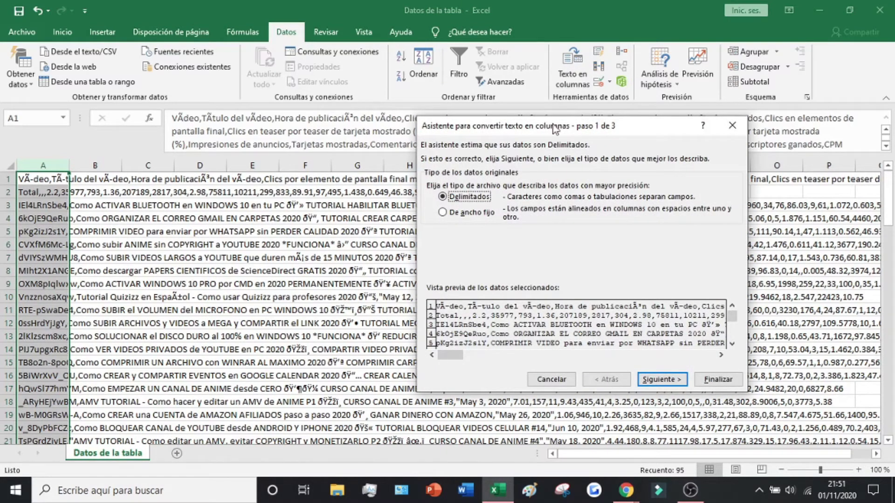
{"action": "left_click_drag", "start_coordinate": [554, 129], "coordinate": [400, 119]}
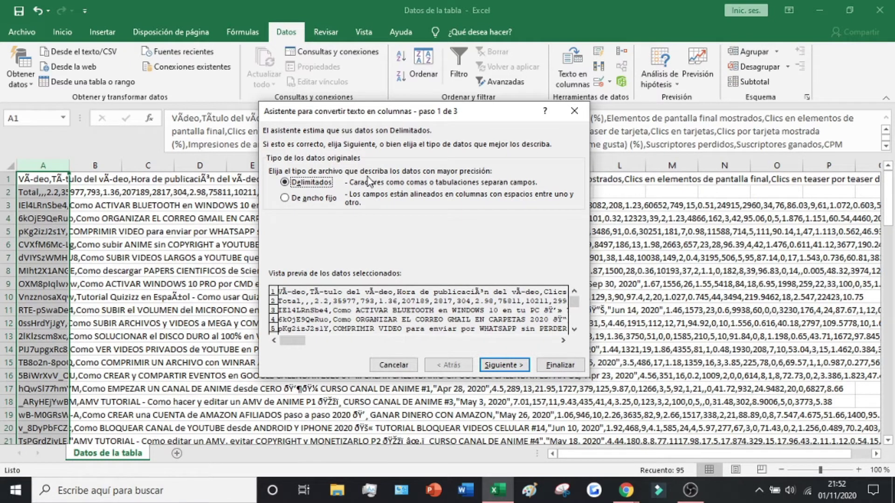
{"action": "left_click", "coordinate": [516, 366]}
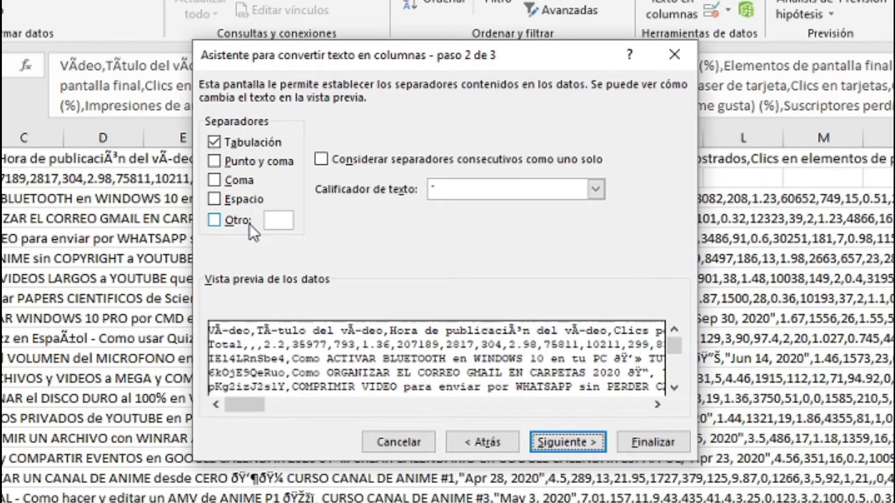
{"action": "left_click", "coordinate": [232, 186]}
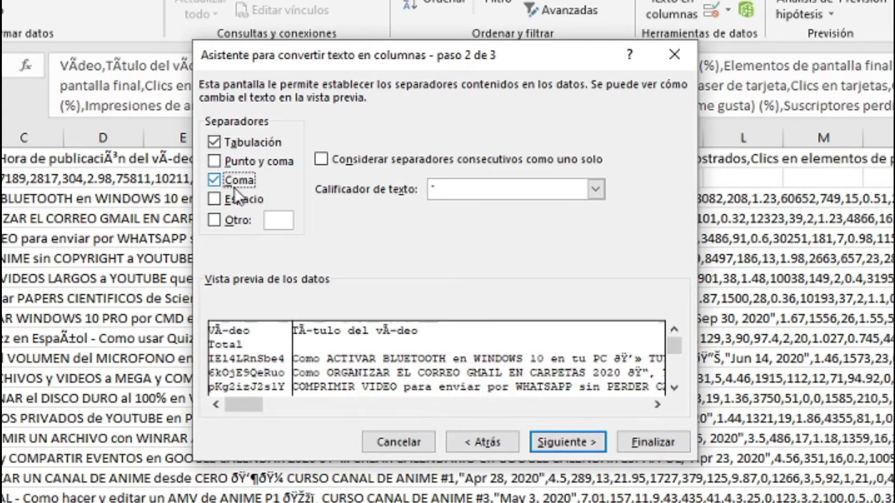
{"action": "left_click", "coordinate": [234, 188]}
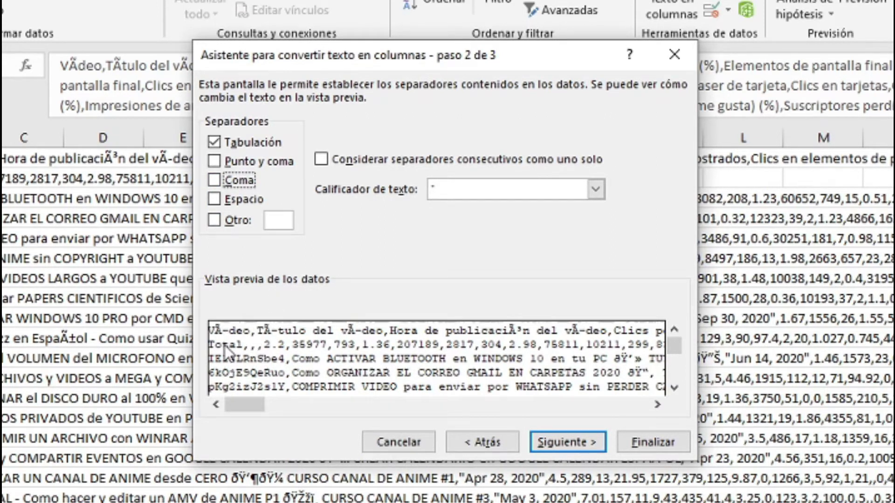
{"action": "left_click", "coordinate": [236, 179]}
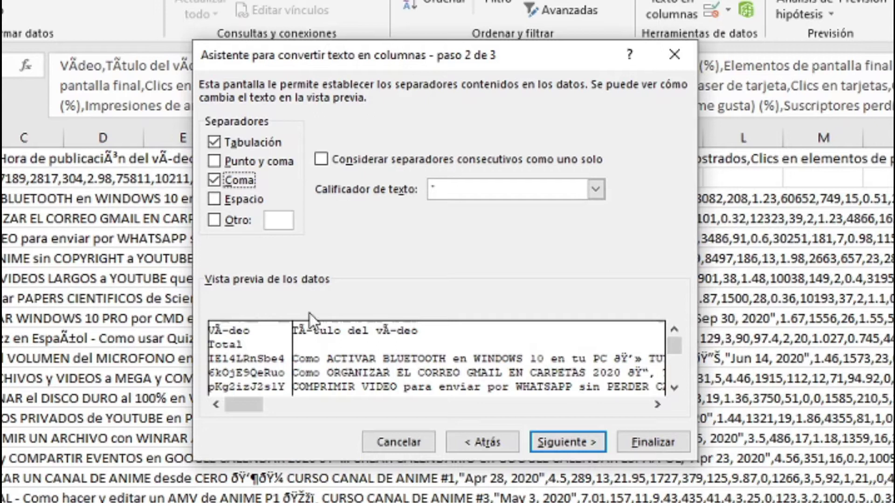
{"action": "mouse_move", "coordinate": [234, 405]}
{"action": "left_mouse_down"}
{"action": "mouse_move", "coordinate": [615, 404]}
{"action": "mouse_move", "coordinate": [201, 407]}
{"action": "left_mouse_up"}
Step: Keep General format and destination $A$1, and finish splitting the stats into columns A to P
{"action": "left_click", "coordinate": [590, 442]}
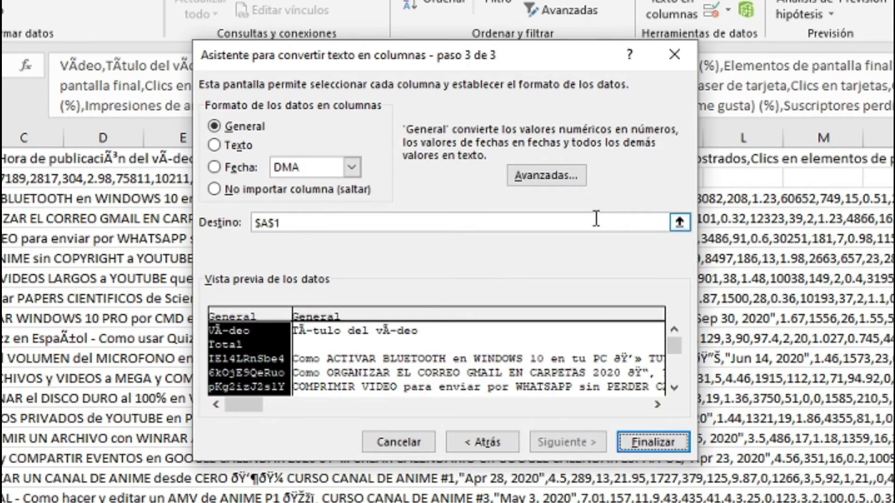
{"action": "left_click", "coordinate": [683, 441]}
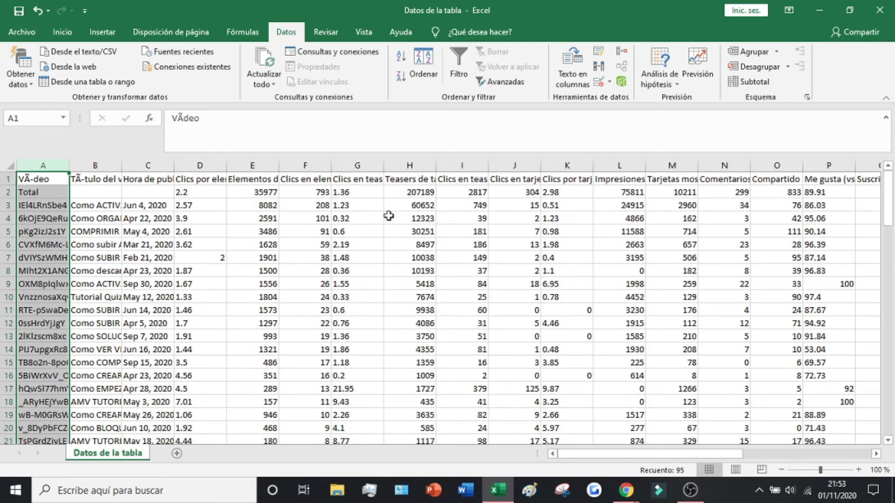
Step: Autofit column F so its full header shows
{"action": "left_click", "coordinate": [321, 166]}
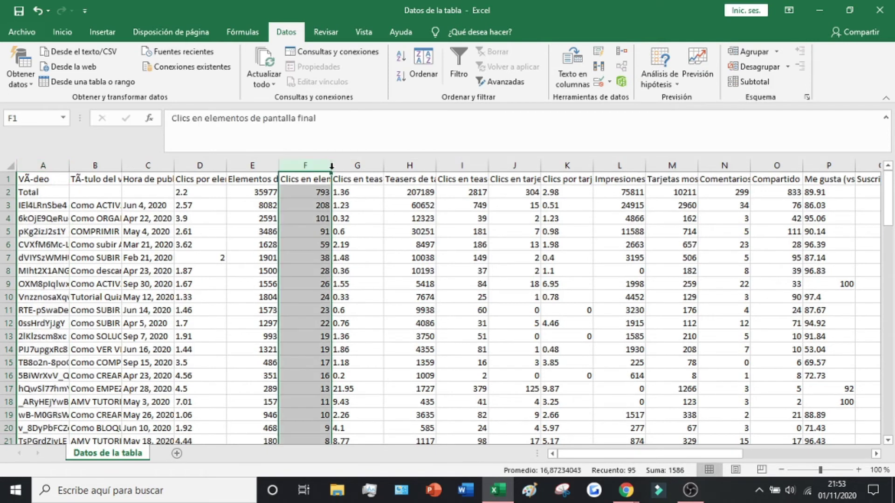
{"action": "double_click", "coordinate": [332, 165]}
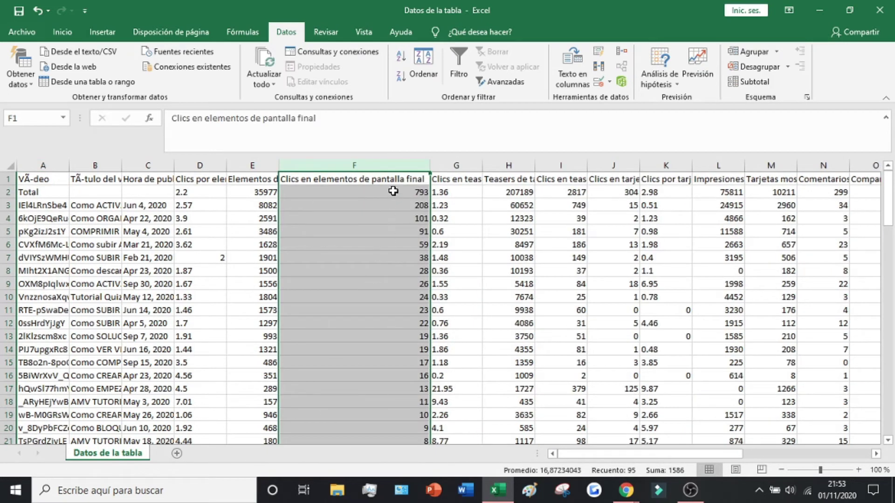
{"action": "left_click_drag", "start_coordinate": [394, 191], "coordinate": [369, 426]}
{"action": "scroll", "coordinate": [371, 419], "scroll_direction": "up", "scroll_amount": 2}
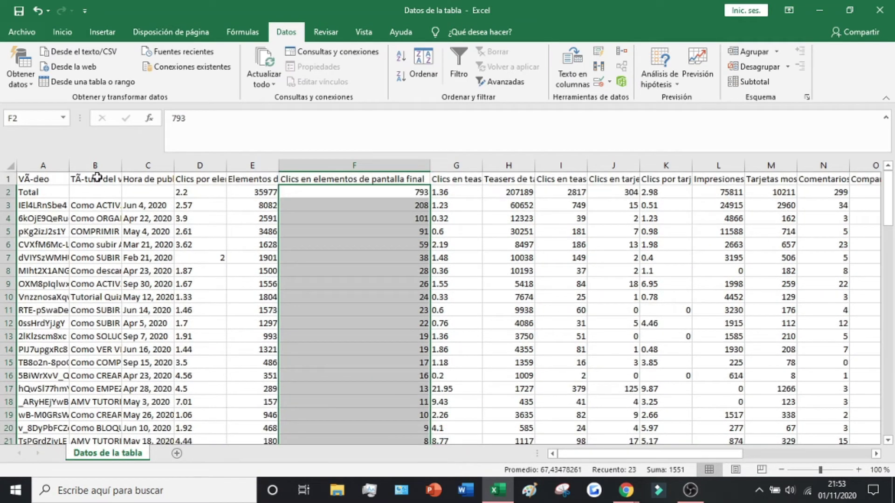
Step: Check the split values in cells B3 and F5, then go to the Archivo page
{"action": "left_click", "coordinate": [89, 215]}
{"action": "left_click", "coordinate": [92, 205]}
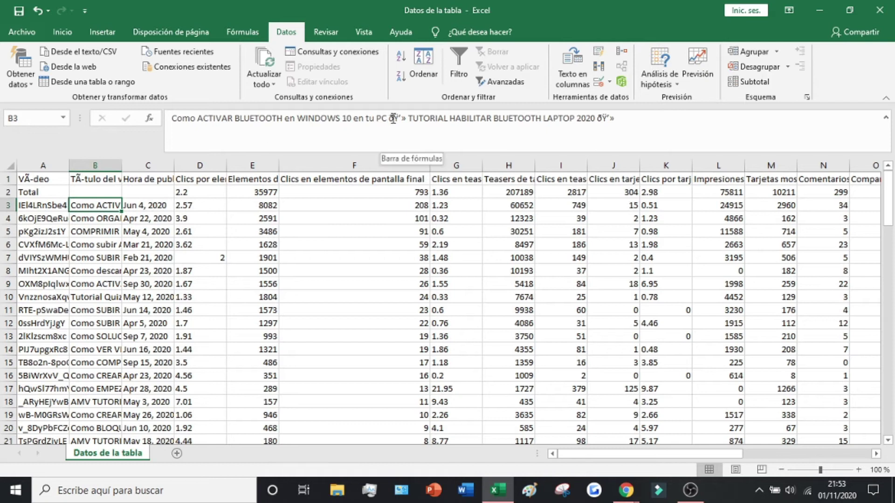
{"action": "left_click", "coordinate": [395, 229]}
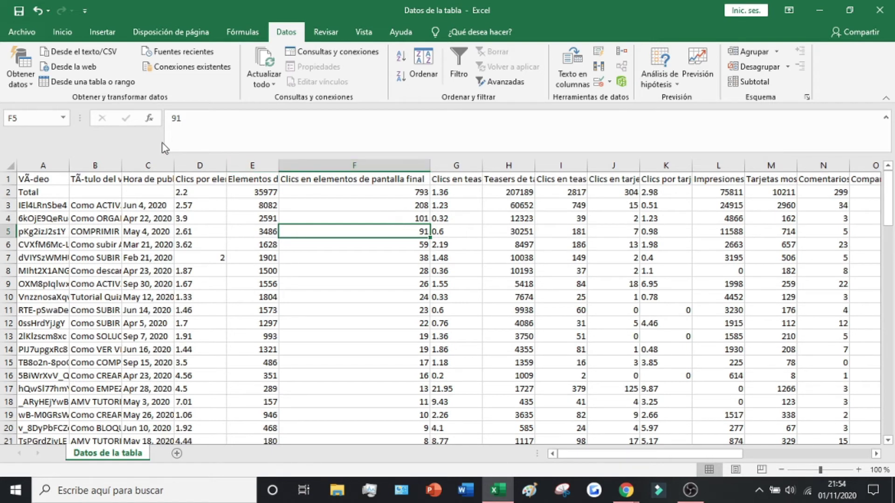
{"action": "left_click", "coordinate": [20, 37]}
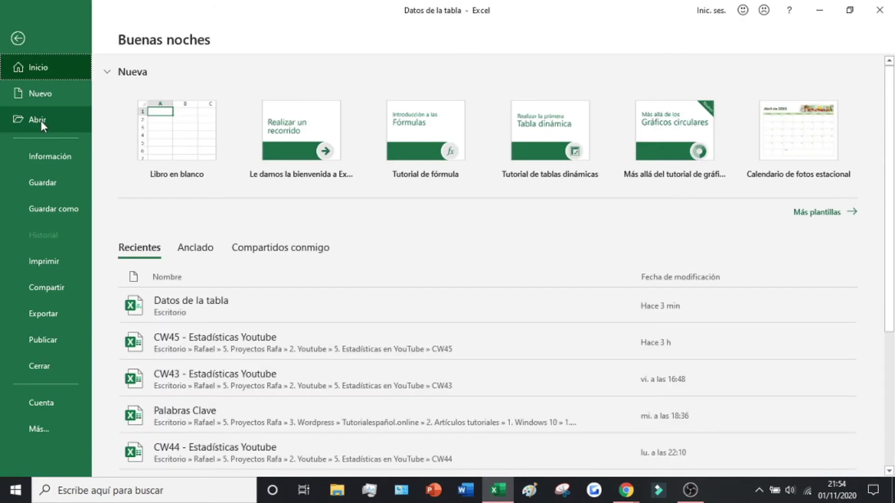
Step: Via Abrir > Examinar with Todos los archivos shown, open Grafica tension deformacion probeta laminada.txt
{"action": "left_click", "coordinate": [40, 121]}
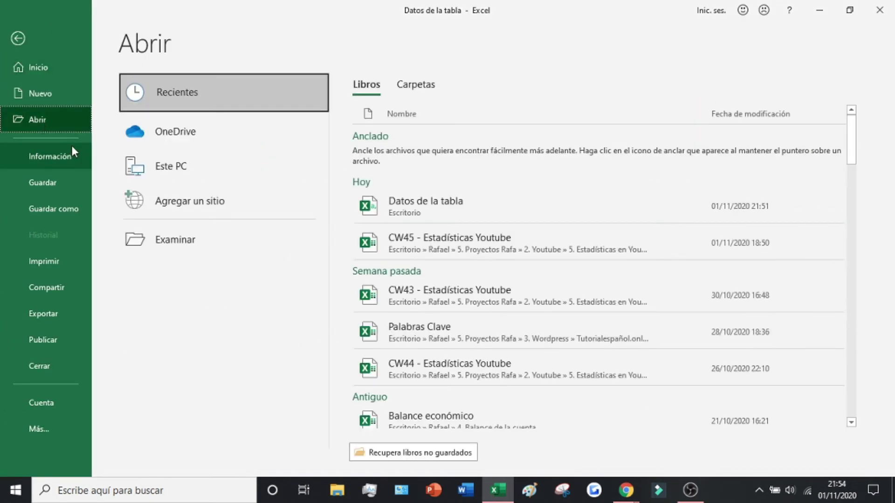
{"action": "left_click", "coordinate": [194, 234]}
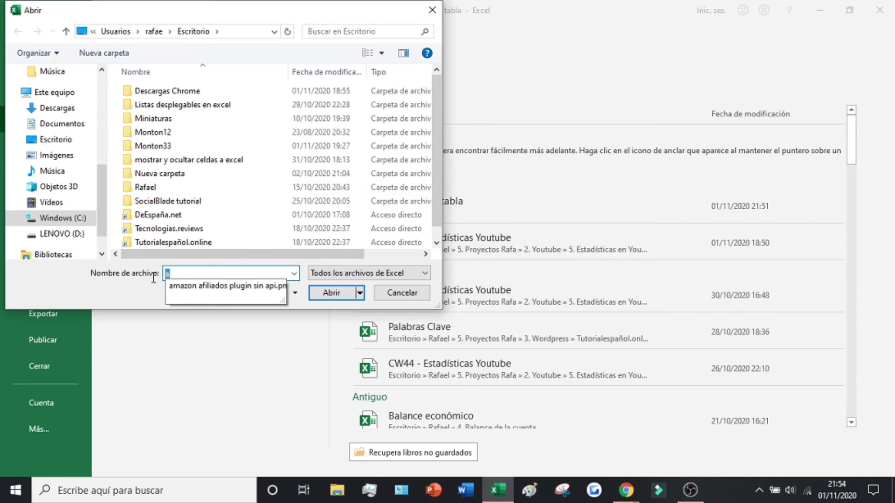
{"action": "scroll", "coordinate": [220, 202], "scroll_direction": "down", "scroll_amount": 1}
{"action": "scroll", "coordinate": [240, 195], "scroll_direction": "up", "scroll_amount": 1}
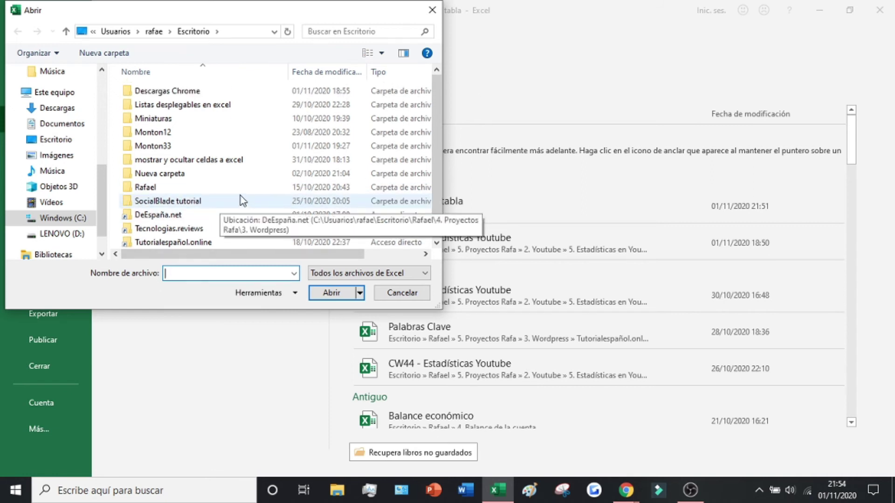
{"action": "left_click", "coordinate": [375, 276]}
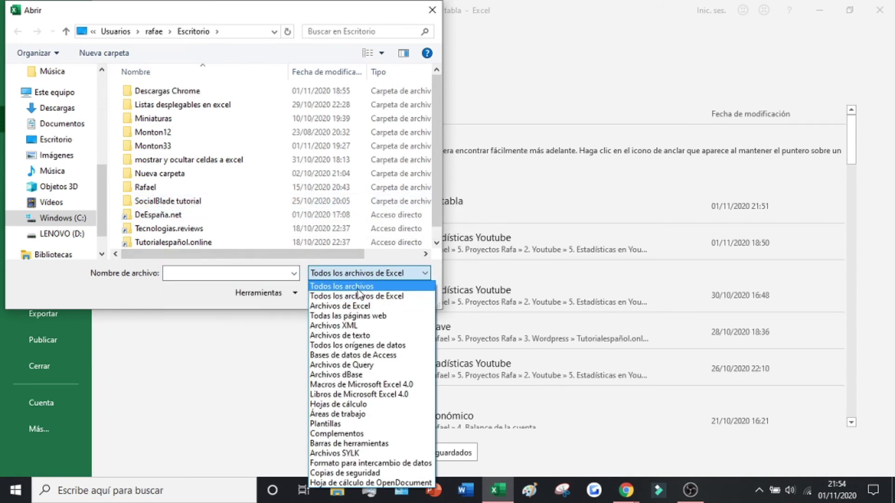
{"action": "left_click", "coordinate": [358, 290]}
{"action": "scroll", "coordinate": [231, 189], "scroll_direction": "down", "scroll_amount": 2}
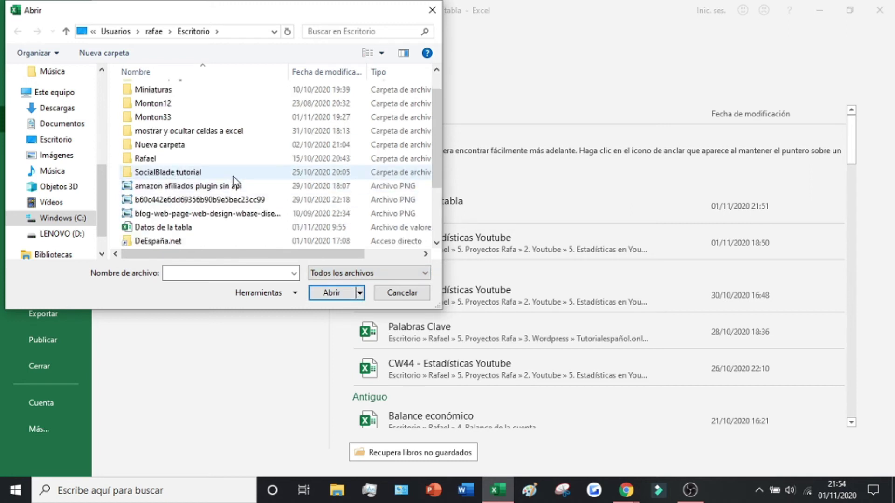
{"action": "scroll", "coordinate": [253, 166], "scroll_direction": "down", "scroll_amount": 2}
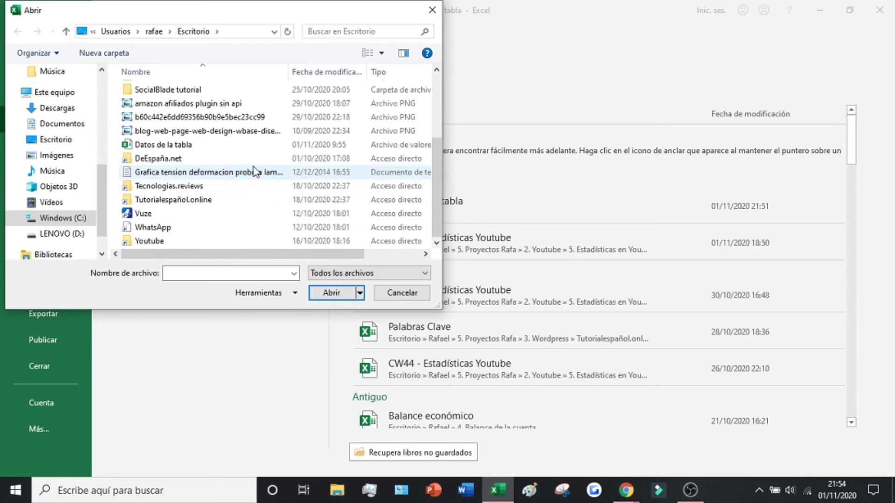
{"action": "mouse_move", "coordinate": [208, 172]}
{"action": "left_click", "coordinate": [182, 172]}
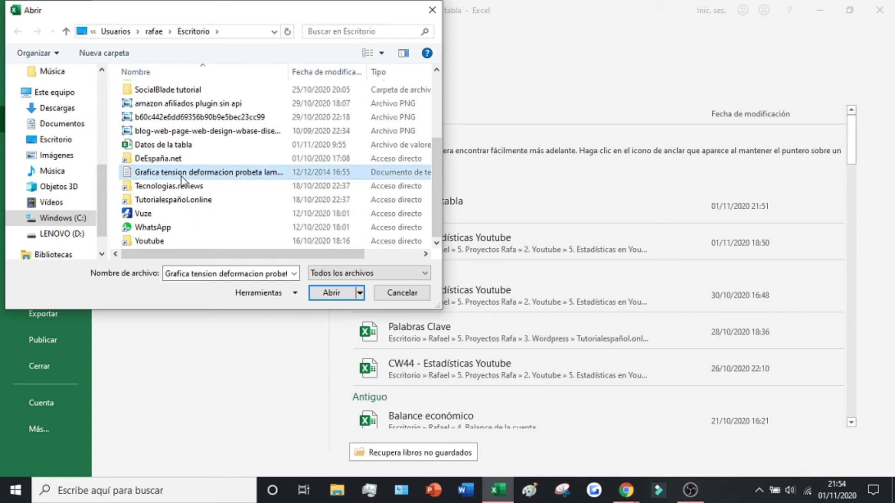
{"action": "left_click", "coordinate": [327, 293]}
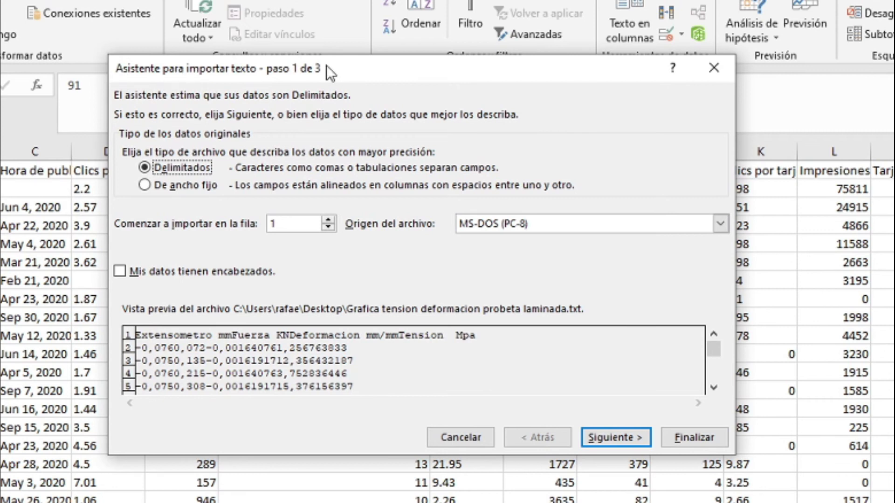
Step: Move the import wizard aside, keep Delimited, and clear the comma and tab separators
{"action": "left_click_drag", "start_coordinate": [327, 66], "coordinate": [269, 12]}
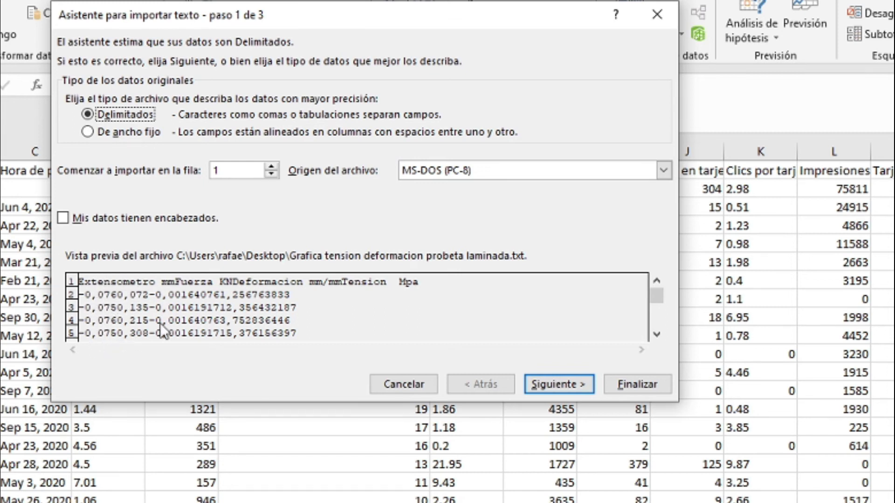
{"action": "left_click", "coordinate": [566, 387]}
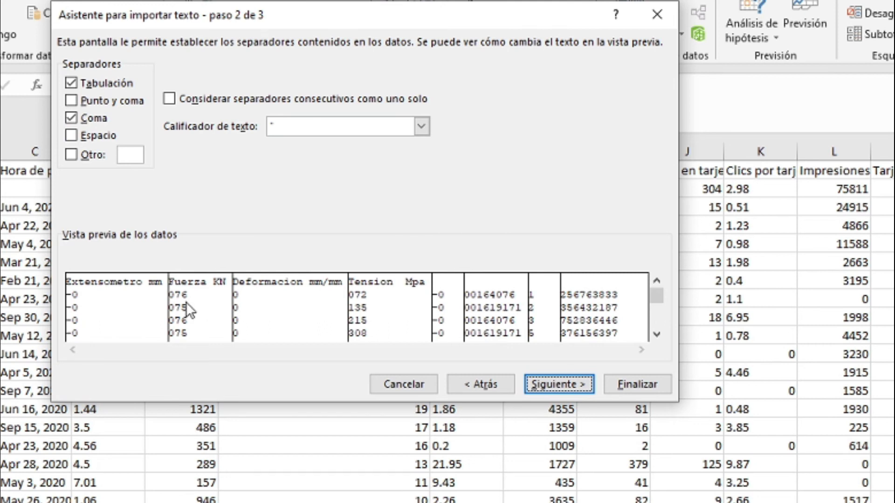
{"action": "left_click", "coordinate": [71, 118]}
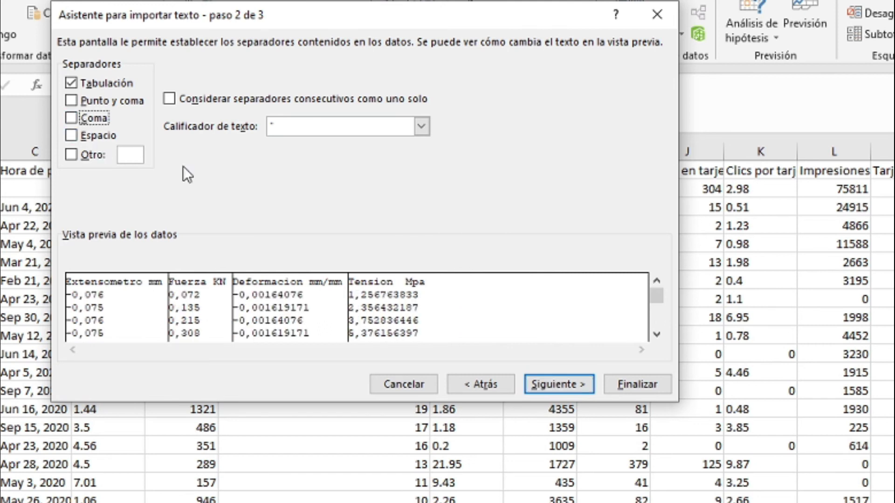
{"action": "left_click", "coordinate": [109, 84]}
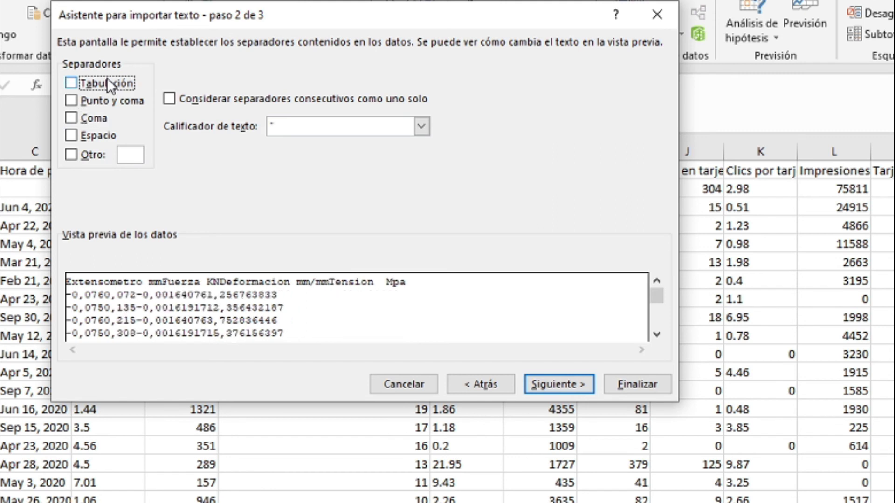
Step: Discard a trial hyphen separator, choose tab and semicolon, and finish the import into four columns
{"action": "left_click", "coordinate": [86, 154]}
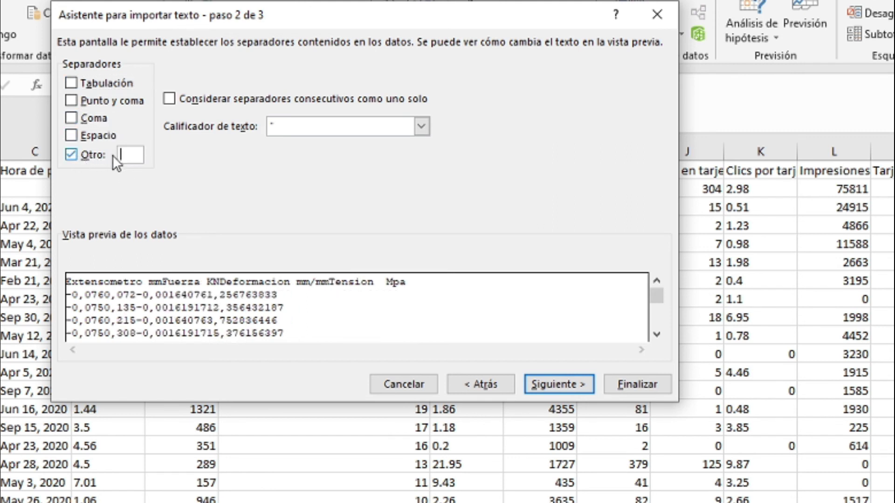
{"action": "type", "text": "-"}
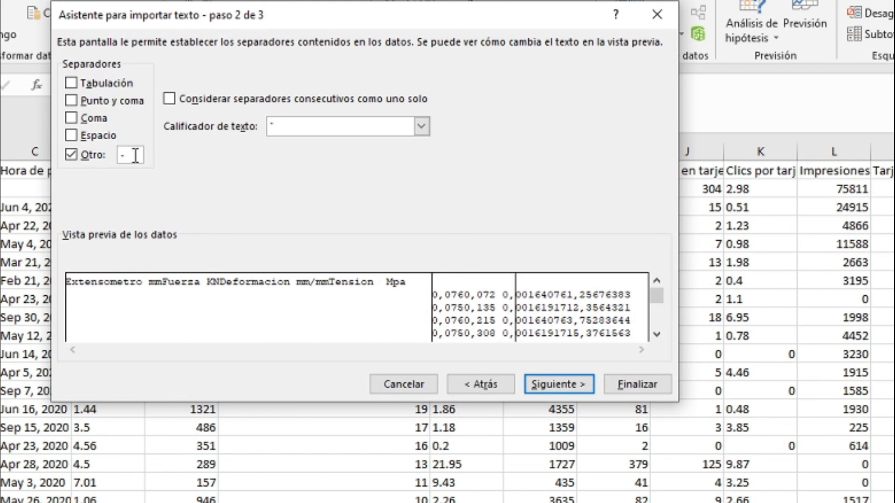
{"action": "key", "text": "BackSpace"}
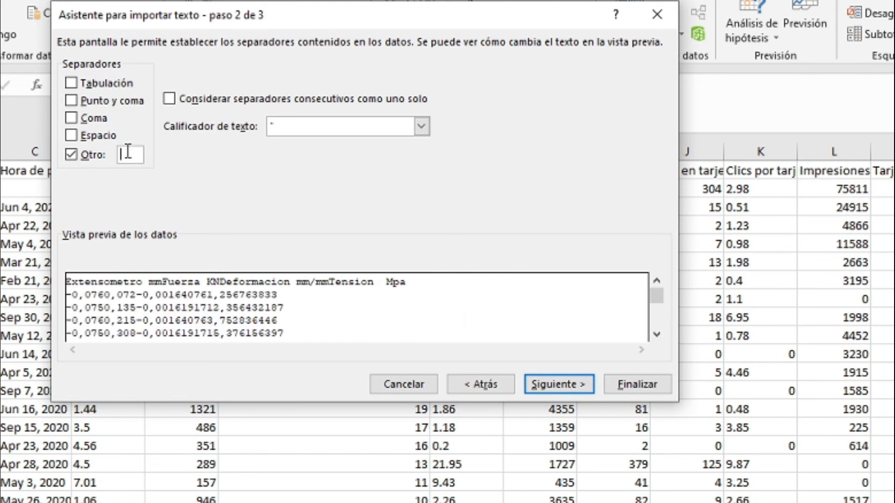
{"action": "left_click", "coordinate": [71, 154]}
{"action": "left_click", "coordinate": [72, 100]}
{"action": "left_click", "coordinate": [72, 83]}
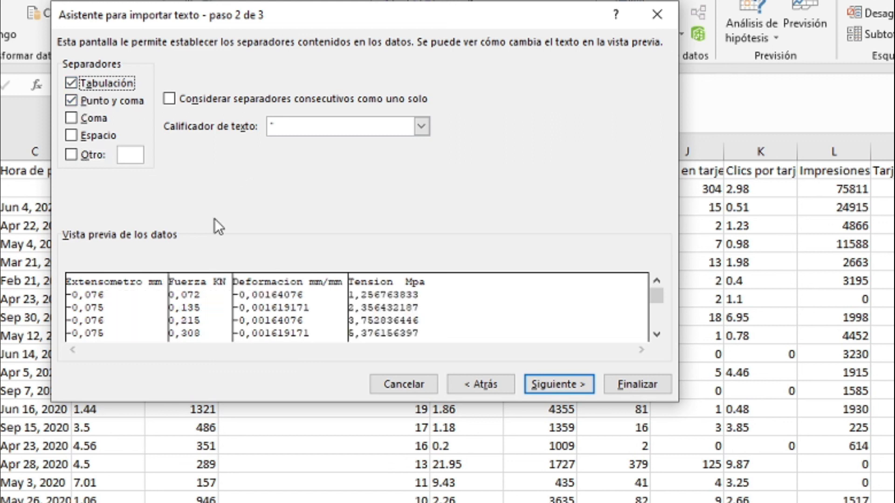
{"action": "left_click", "coordinate": [578, 391]}
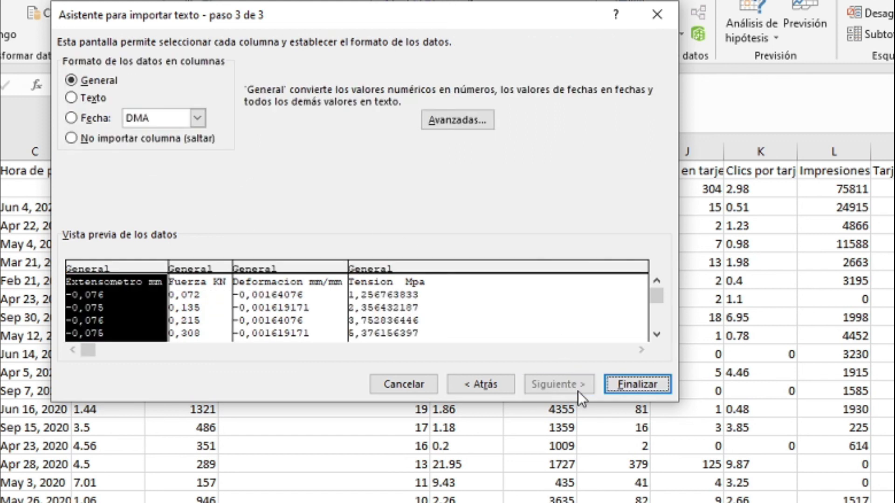
{"action": "left_click", "coordinate": [658, 385]}
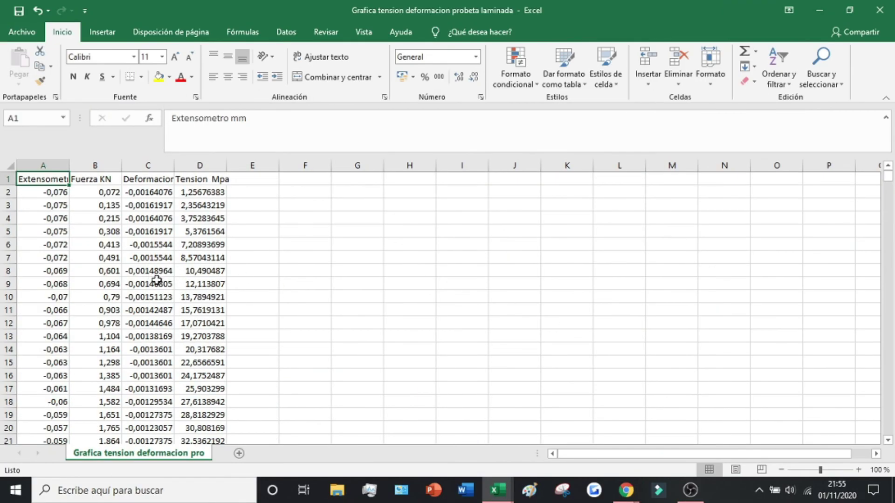